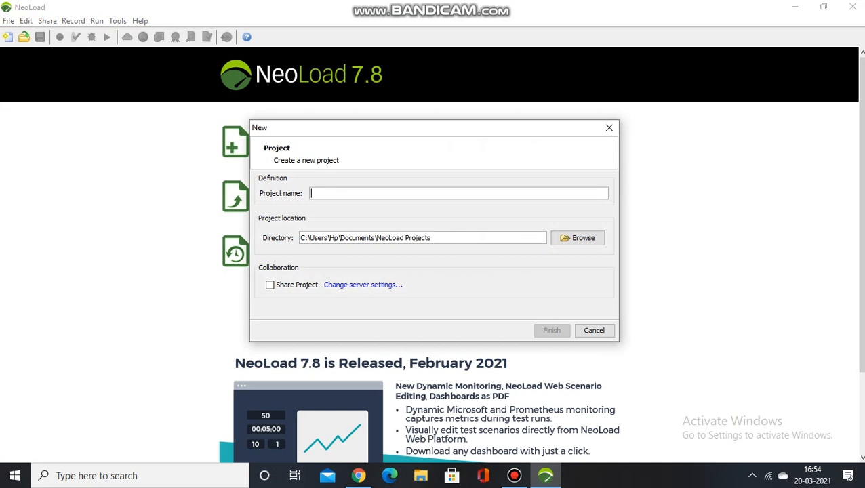
Create a new project named script3 and dismiss the quick start welcome
type("script")
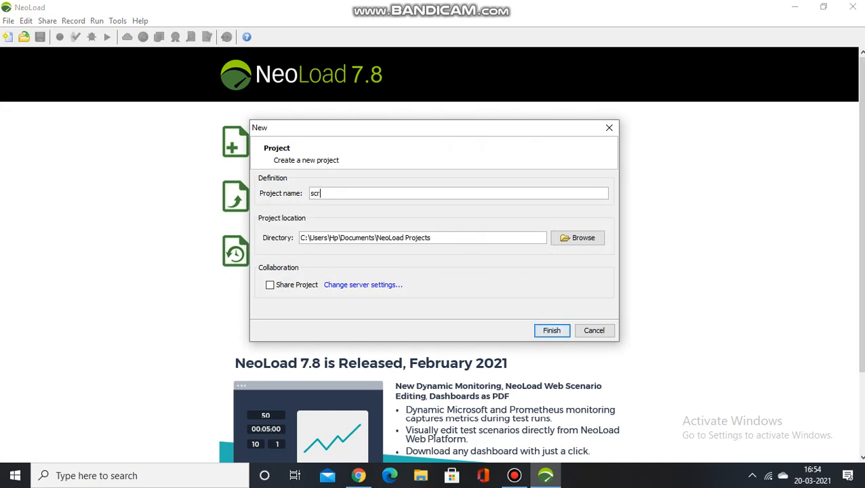
type("3")
key("Return")
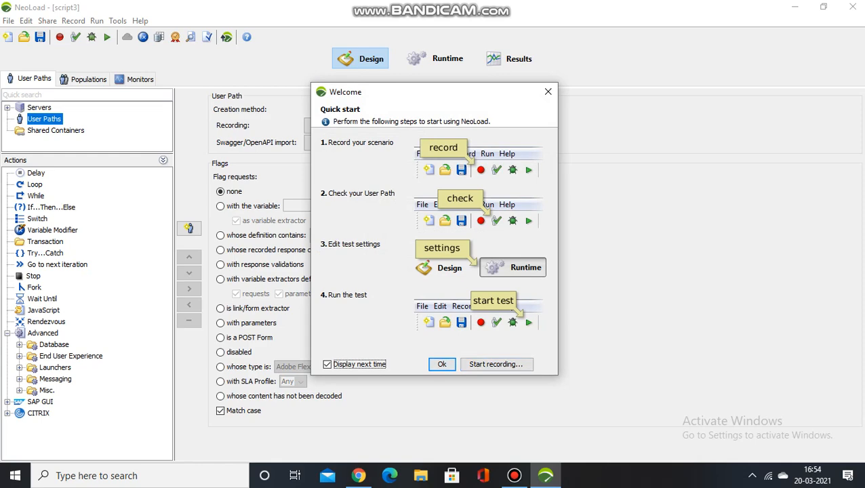
left_click(441, 364)
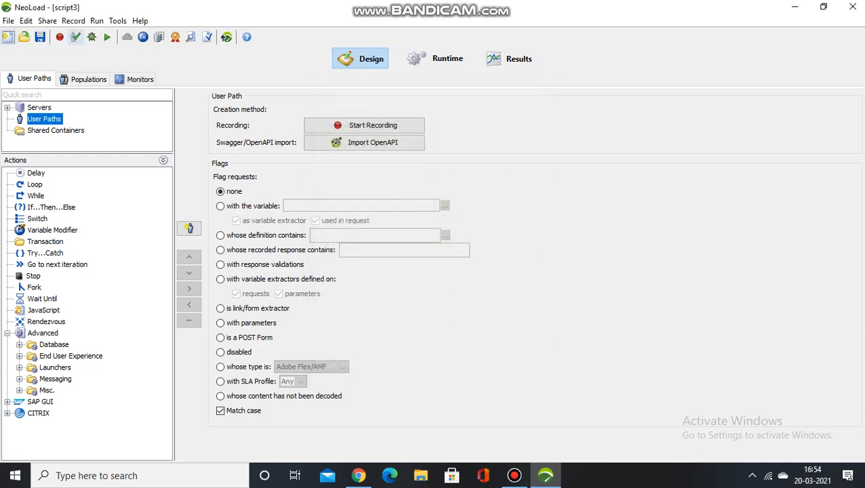
Start a web recording in Internet Explorer for a new User Path named user11, recorded in Actions
left_click(73, 21)
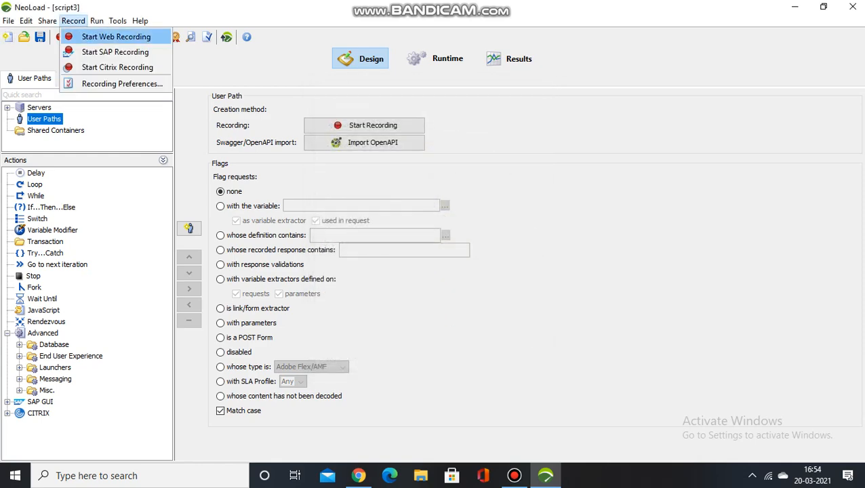
left_click(116, 36)
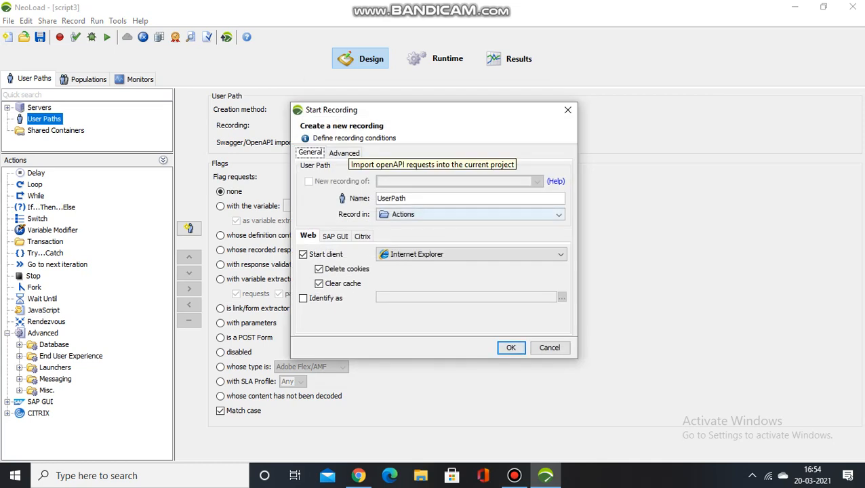
key("Tab")
key("BackSpace")
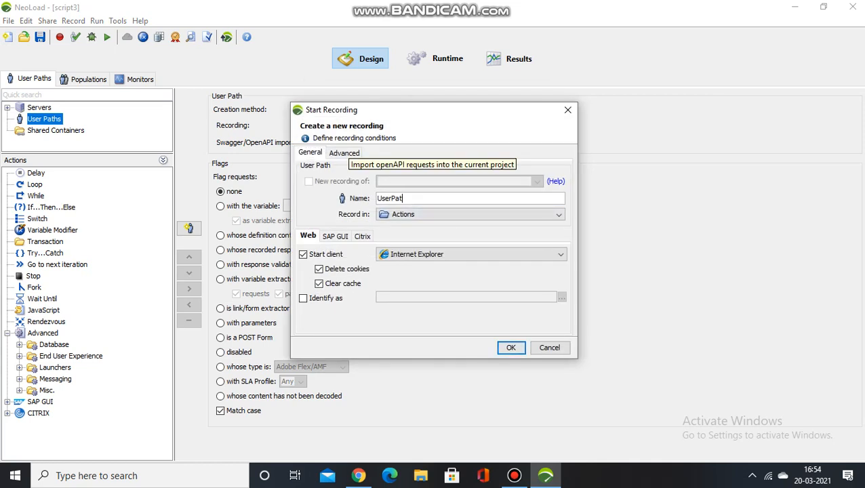
key("BackSpace")
key("BackSpace")
key("BackSpace")
key("BackSpace")
key("BackSpace")
key("BackSpace")
key("BackSpace")
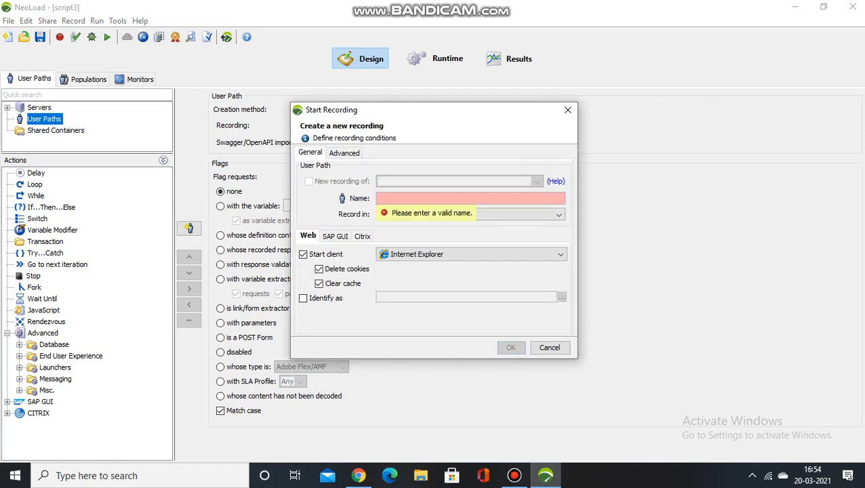
type("u")
key("BackSpace")
type("u")
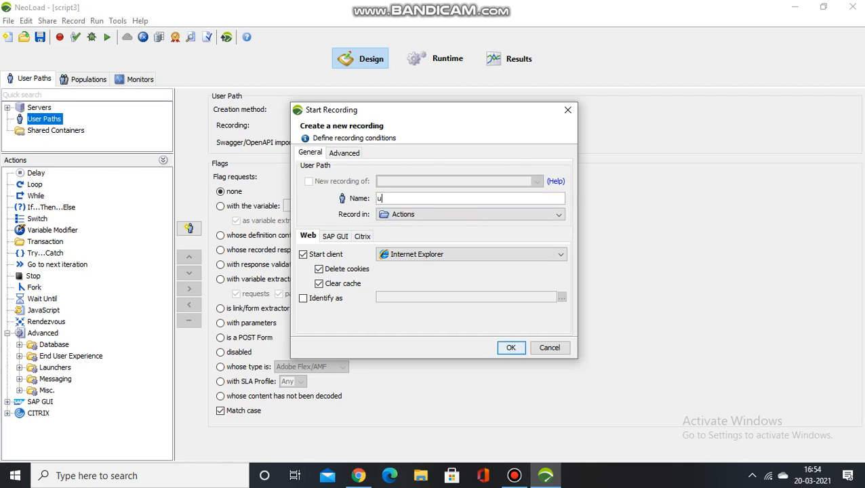
type("ser11")
key("Return")
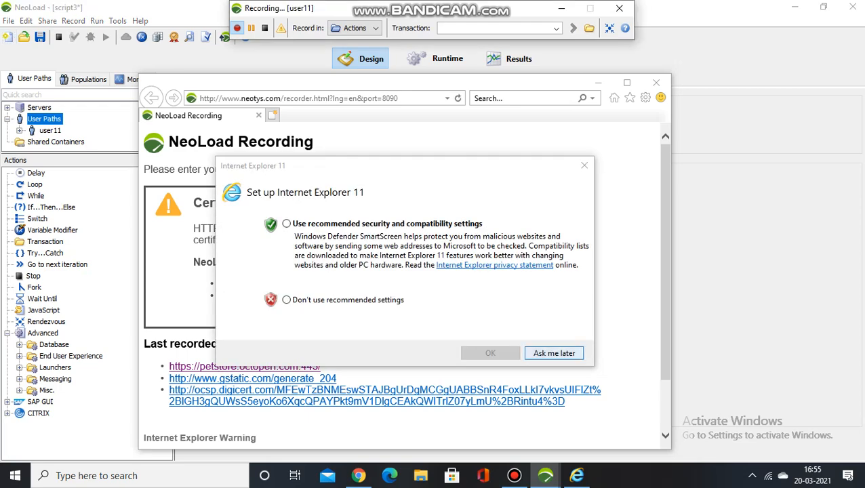
Postpone the Internet Explorer setup and record a transaction named URL that opens petstore.octoperf.com despite the certificate warning and enters the store
left_click(554, 353)
left_click(439, 28)
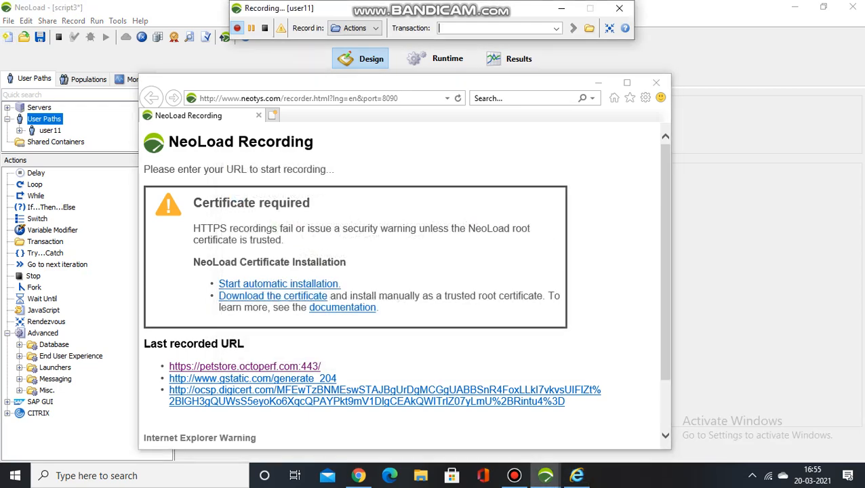
type("URL")
left_click(244, 366)
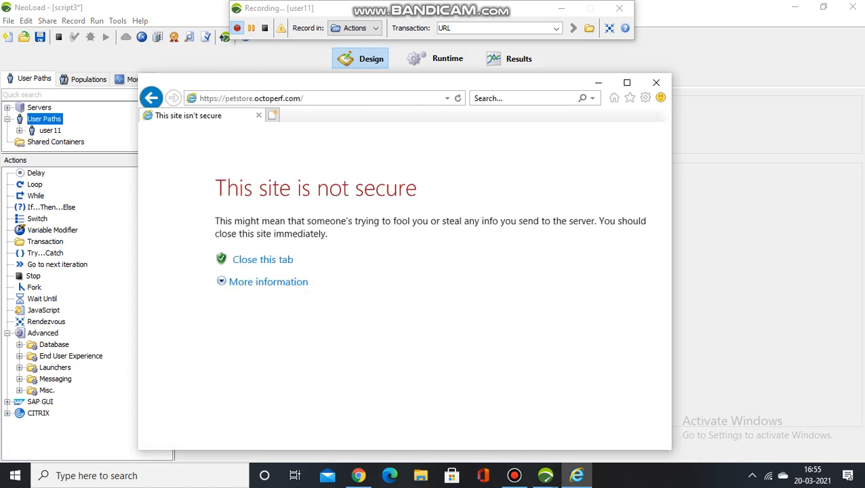
left_click(268, 282)
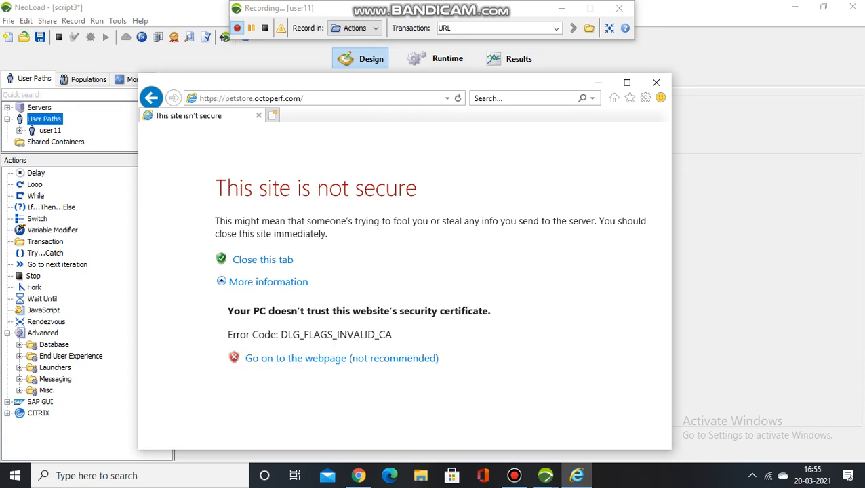
left_click(342, 358)
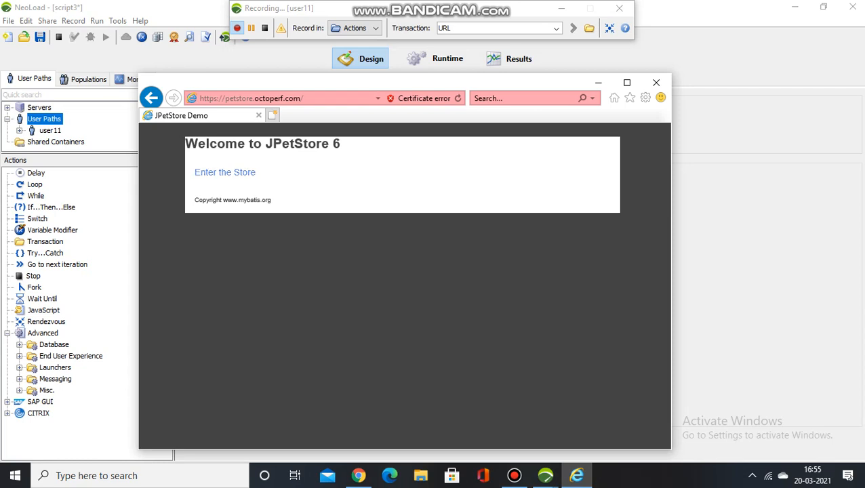
left_click(224, 172)
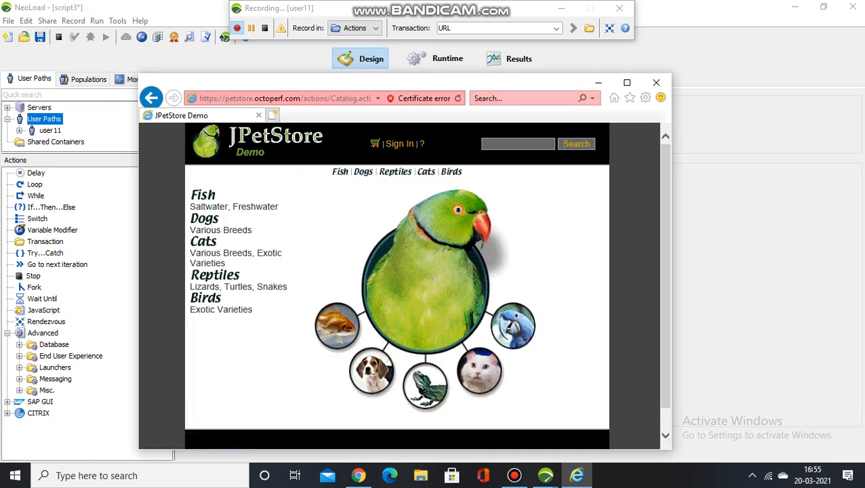
Record a transaction named "click on dogs" that opens the store's Dogs category
left_click(498, 28)
key("BackSpace")
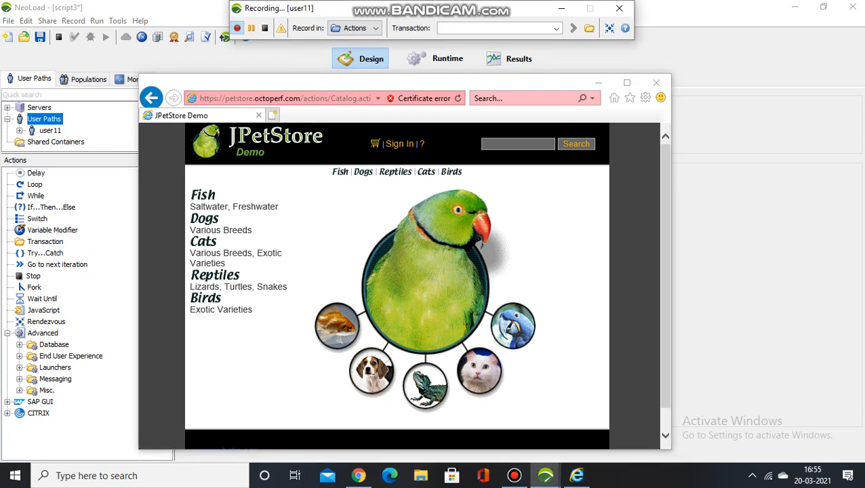
type("click on dogs")
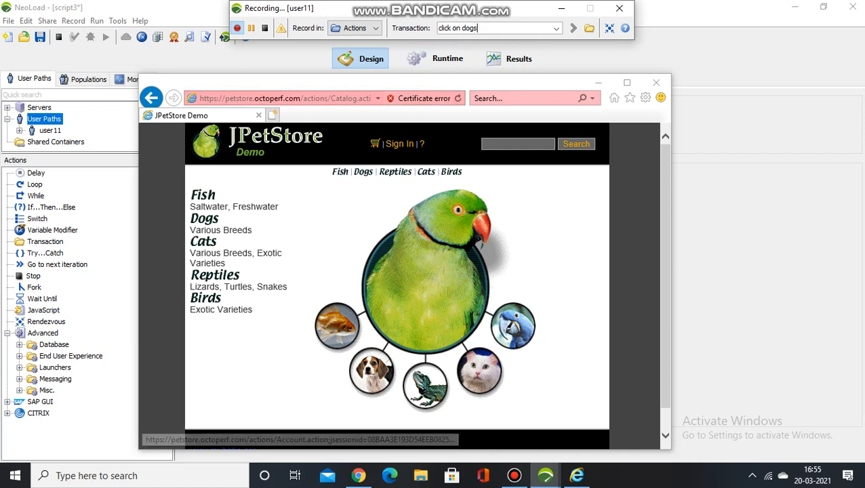
left_click(364, 171)
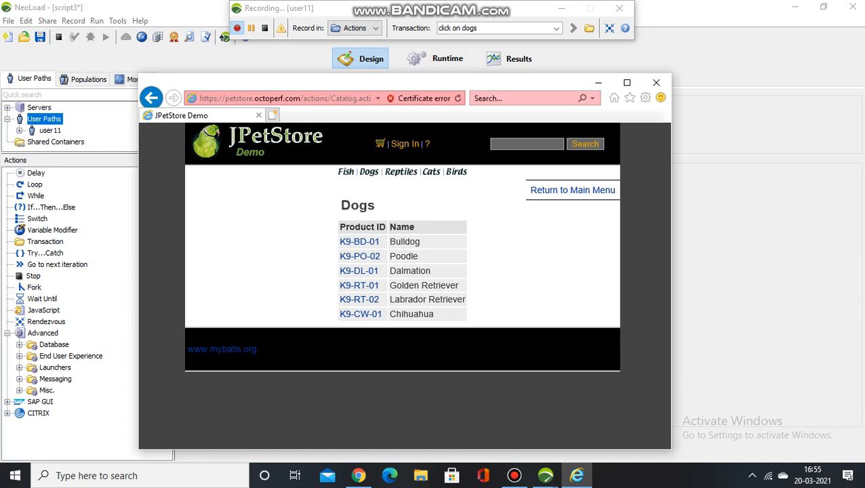
Record a transaction named "click on bulldog" that opens the Bulldog product K9-BD-01
left_click(475, 28)
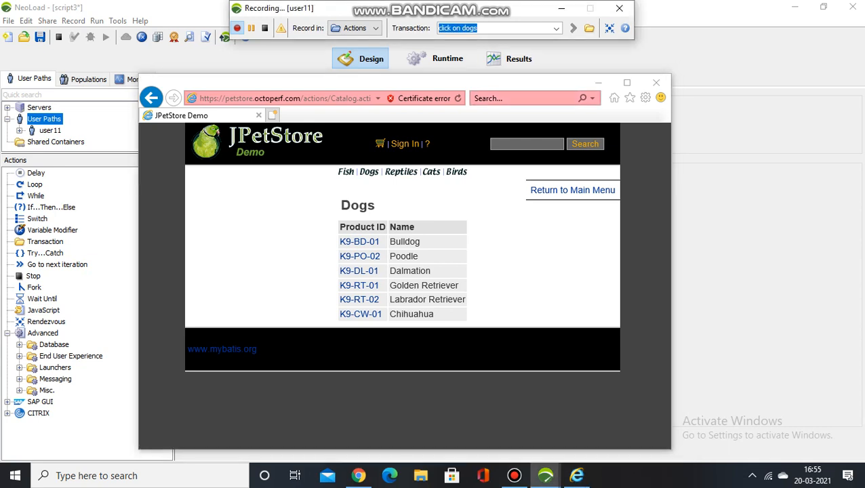
type("click on bulldog")
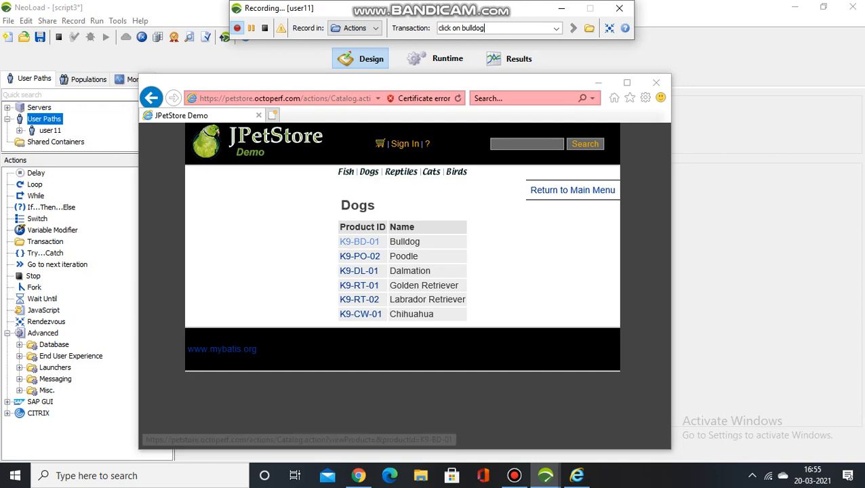
left_click(360, 241)
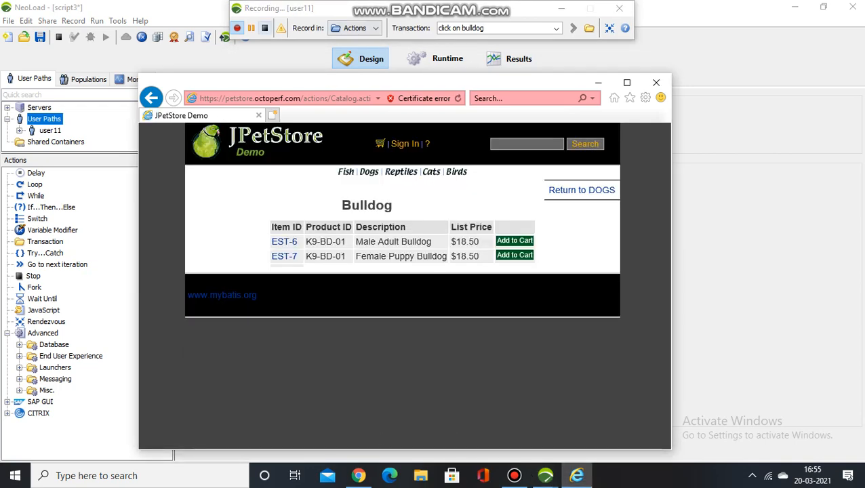
Stop the recording and complete the post-recording wizard, keeping the petstore host and recorded think times and skipping the dynamic parameter search
left_click(264, 27)
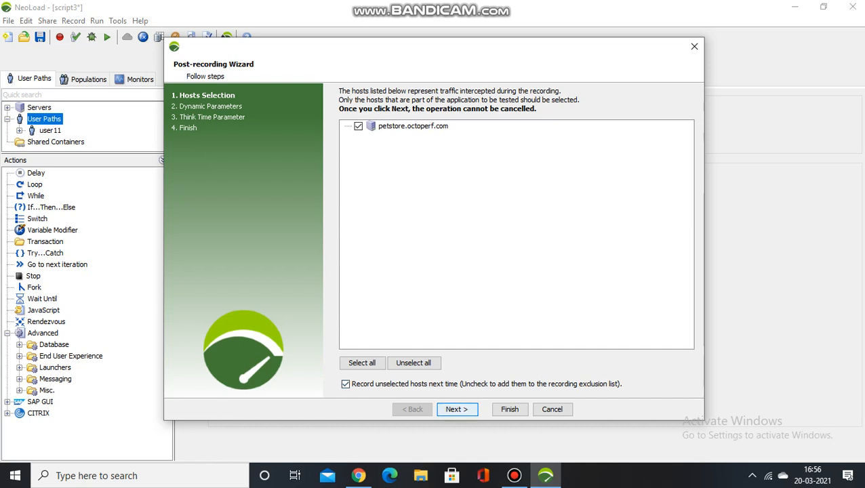
key("Return")
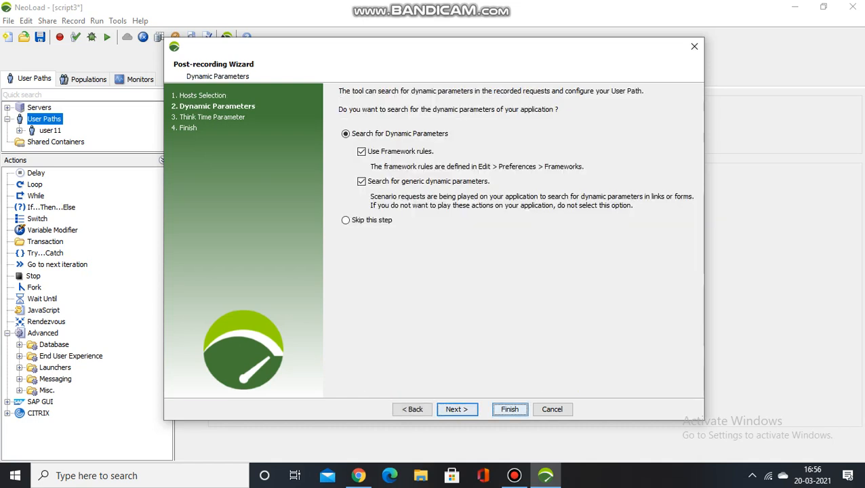
left_click(346, 219)
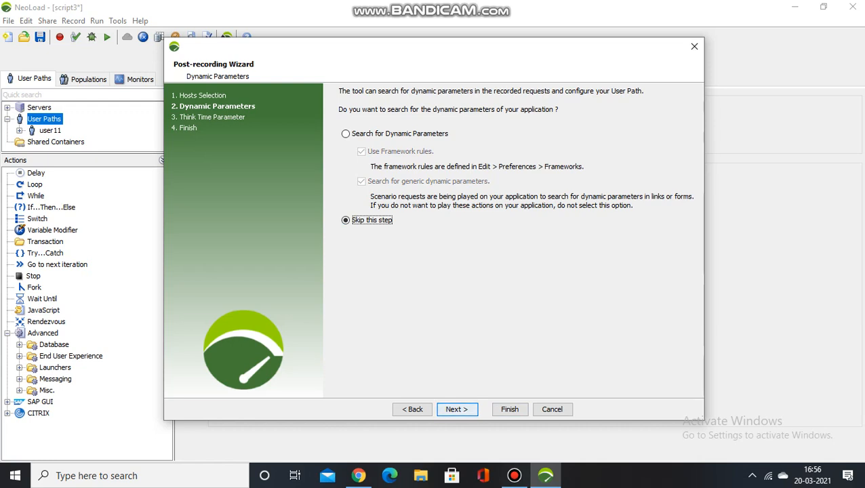
key("Return")
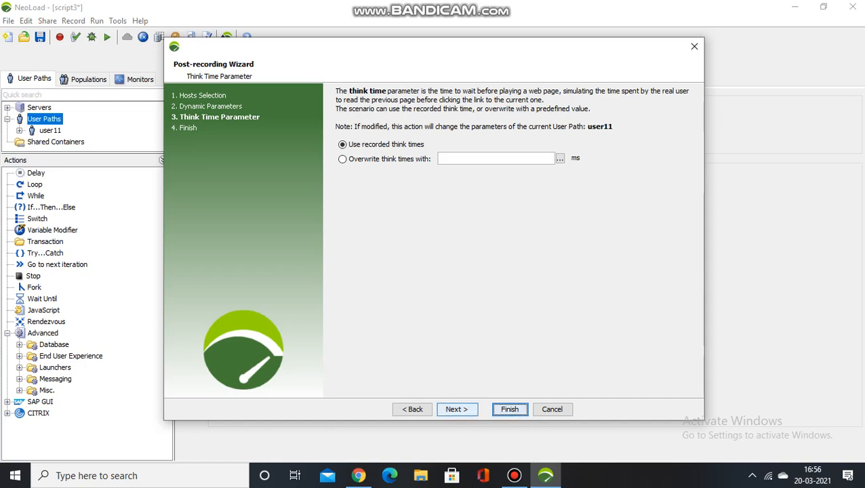
key("Return")
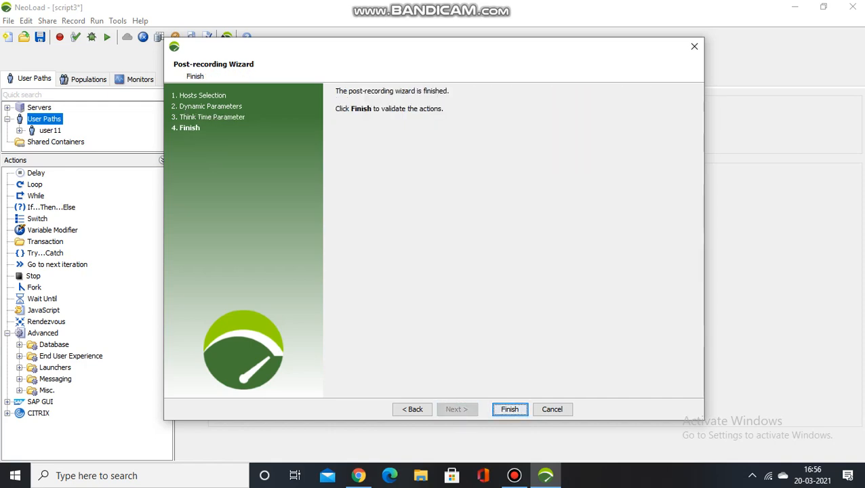
key("Return")
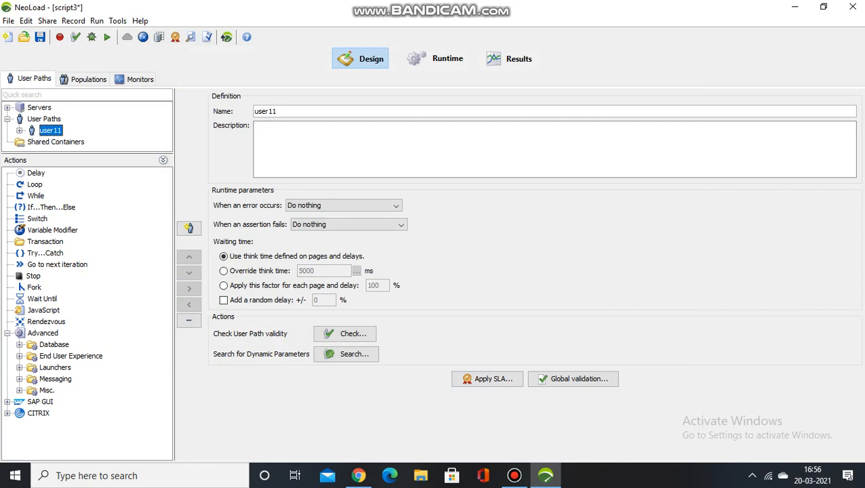
key("Right")
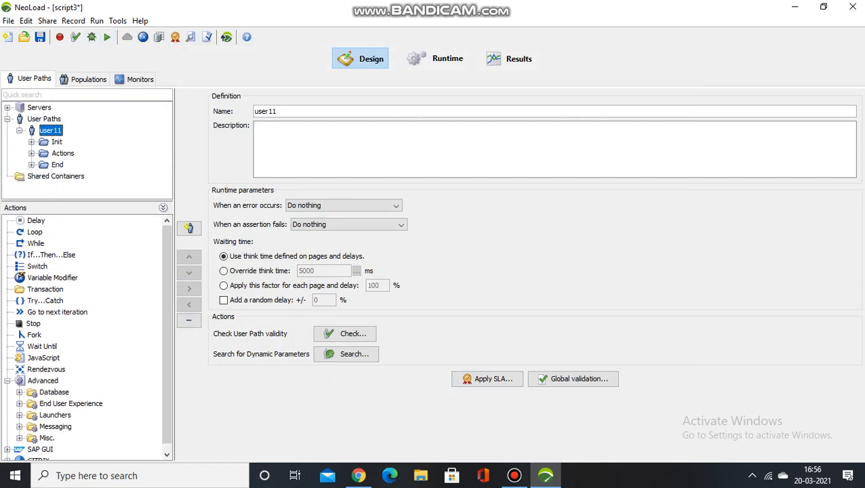
left_click(84, 78)
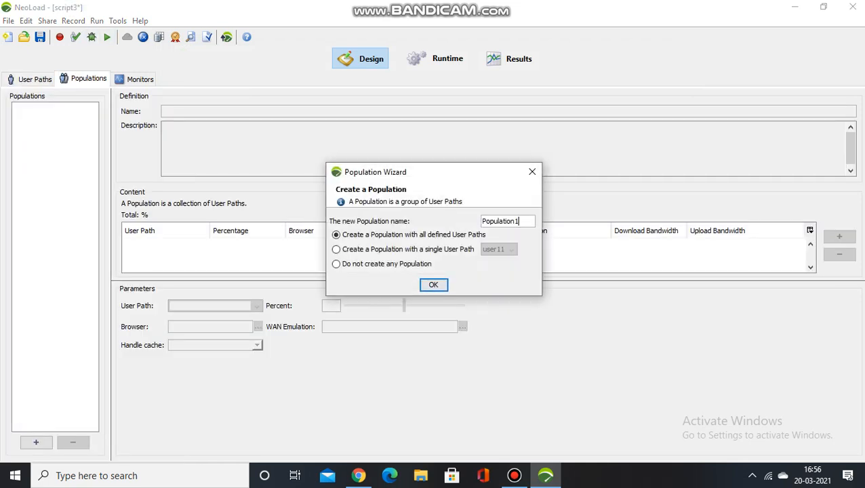
left_click(532, 172)
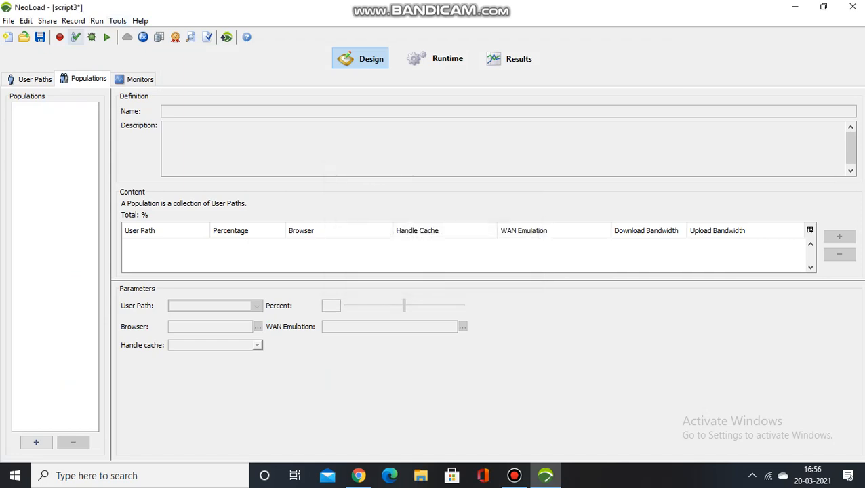
Run the validity check on the user11 User Path and close the check window
left_click(75, 37)
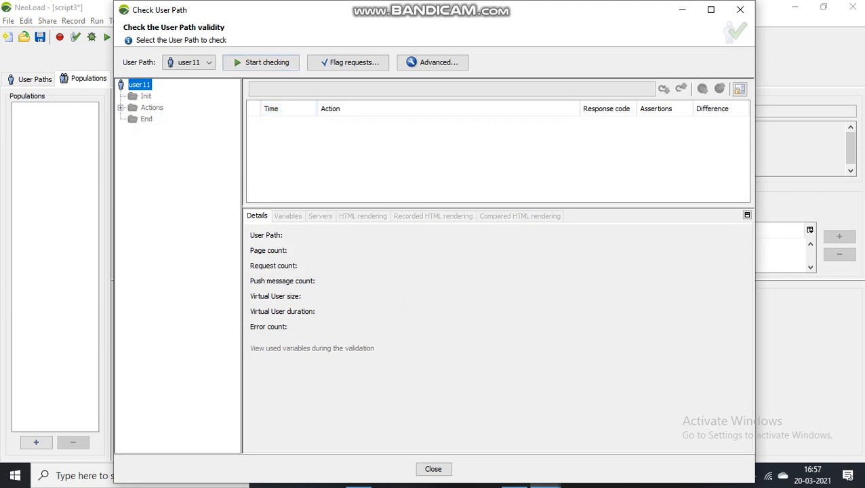
left_click(261, 61)
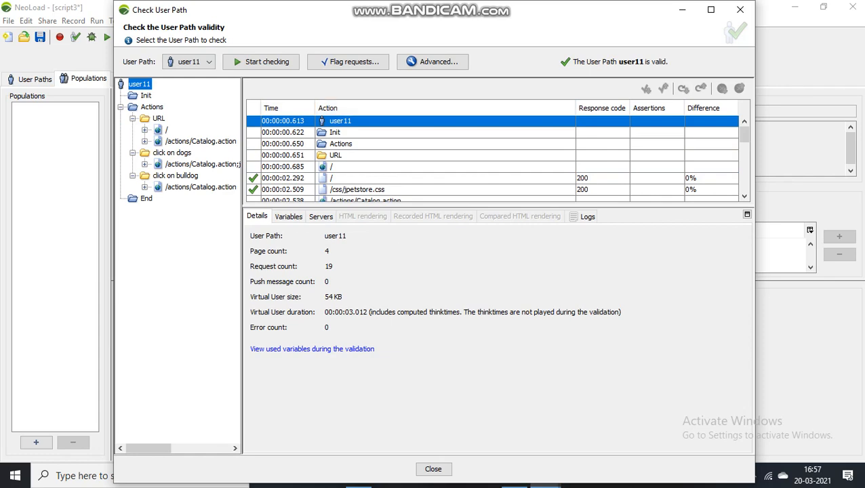
left_click(741, 10)
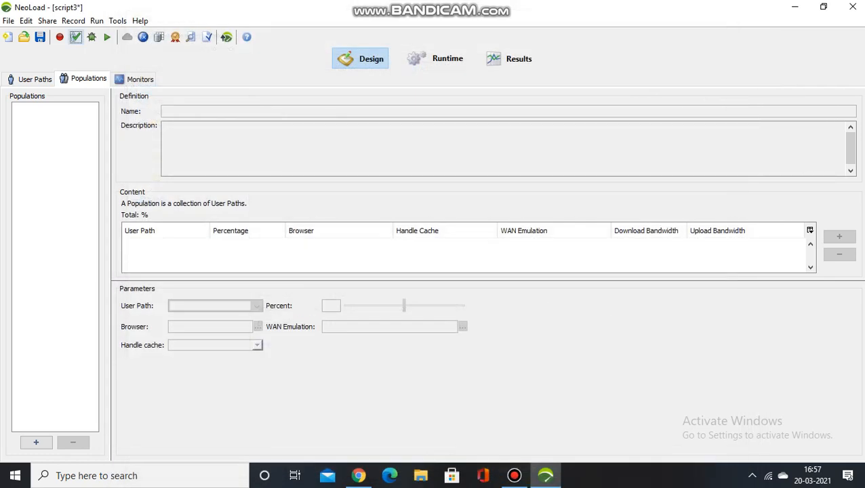
Create a population named sc with all defined User Paths
left_click(31, 79)
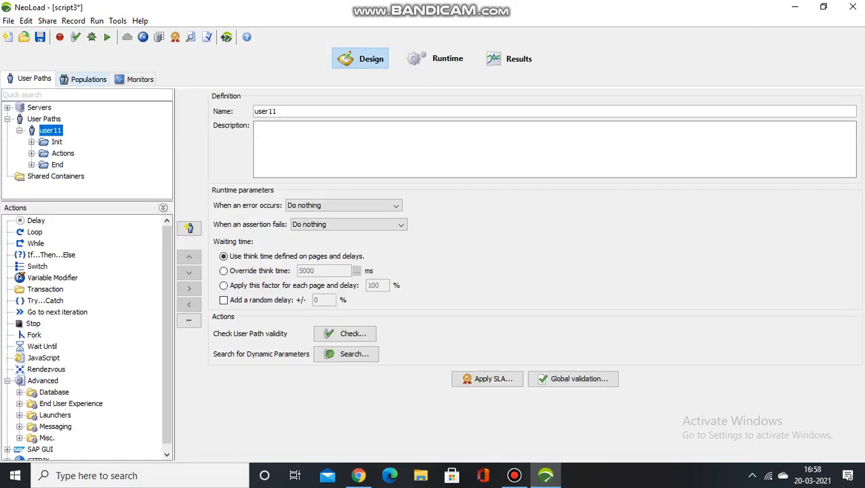
left_click(84, 78)
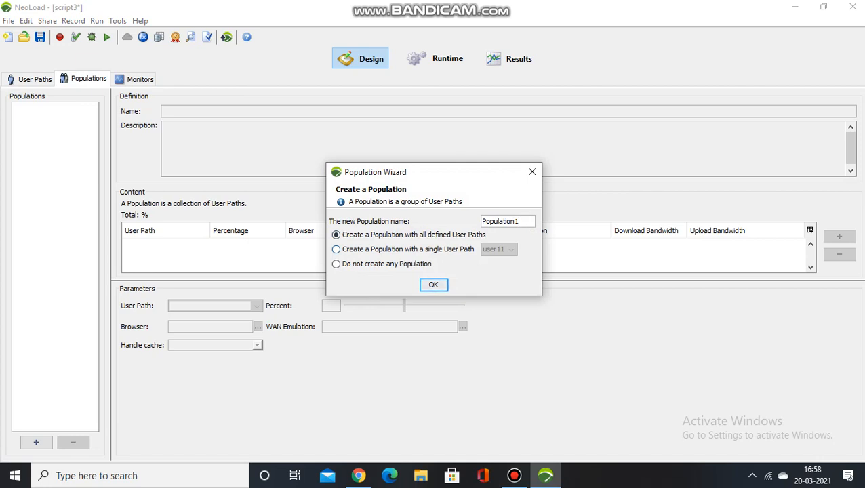
key("BackSpace")
key("BackSpace")
key("BackSpace")
key("BackSpace")
key("BackSpace")
key("BackSpace")
key("BackSpace")
key("BackSpace")
key("BackSpace")
key("BackSpace")
key("BackSpace")
type("sc")
key("Return")
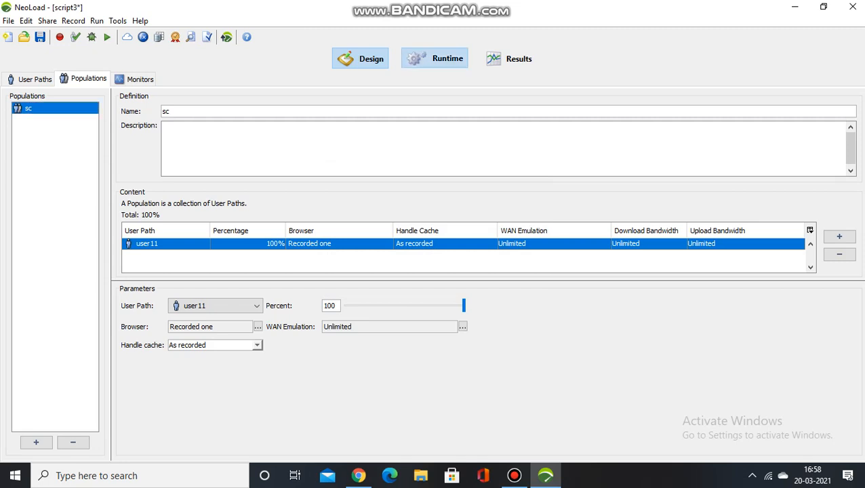
Configure scenario1 to run by iteration with a constant load of 5 simulated users and 5 iterations per user
left_click(438, 58)
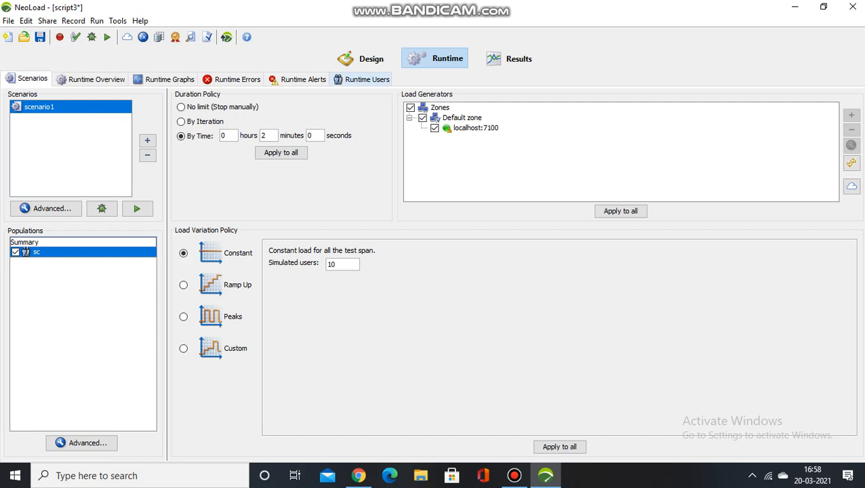
left_click(204, 122)
left_click(342, 264)
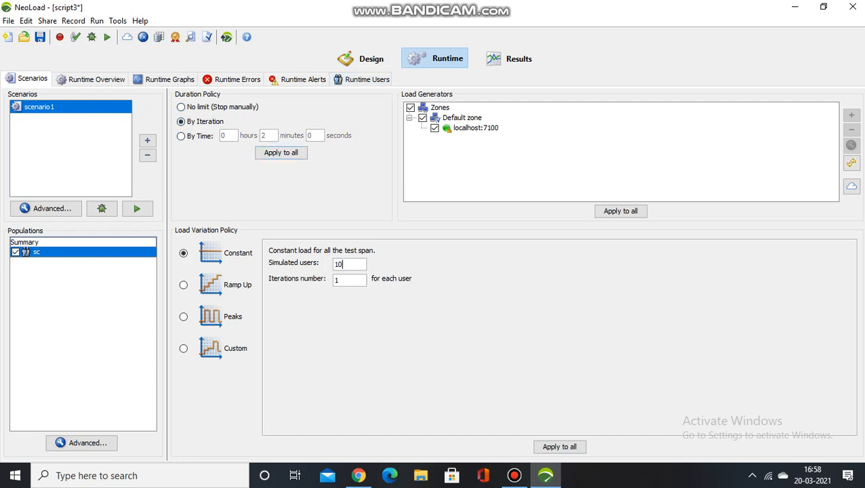
key("BackSpace")
key("BackSpace")
type("5")
key("BackSpace")
type("5")
Save the script3 project with the scenario settings
left_click(107, 37)
left_click(9, 20)
left_click(30, 83)
Start the scenario1 load test, skipping the NeoLoad Web SaaS configuration and keeping the default test name
left_click(360, 59)
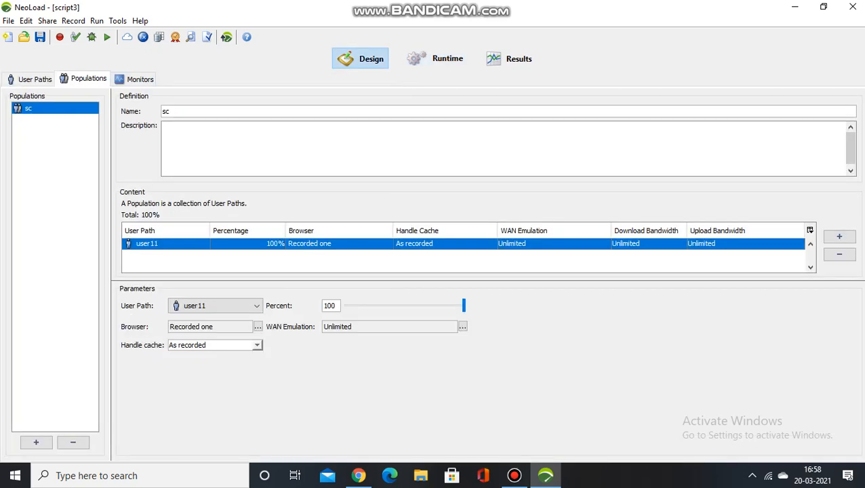
left_click(107, 37)
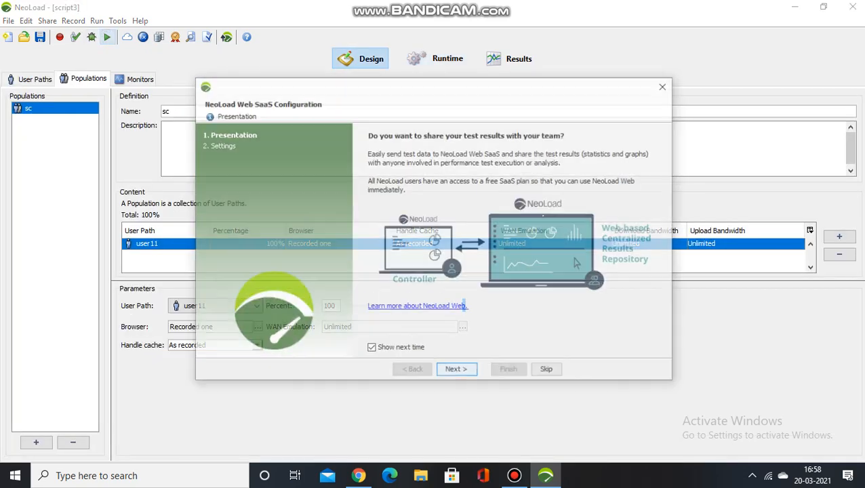
left_click(455, 369)
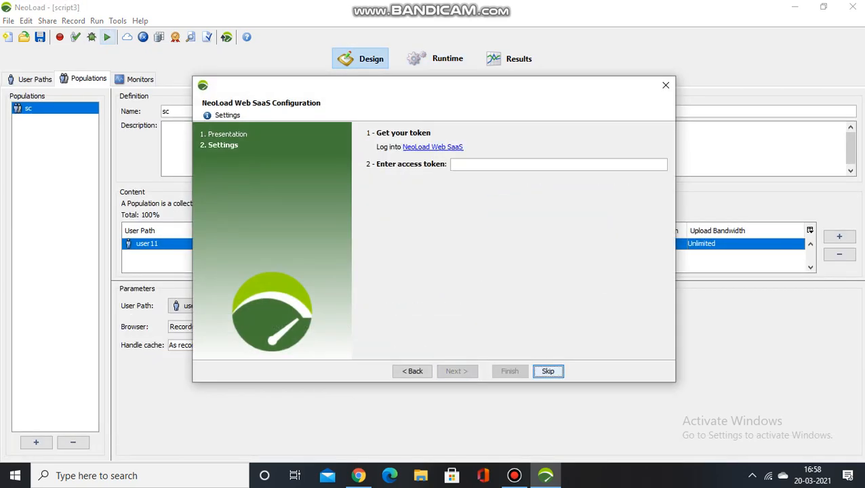
left_click(548, 371)
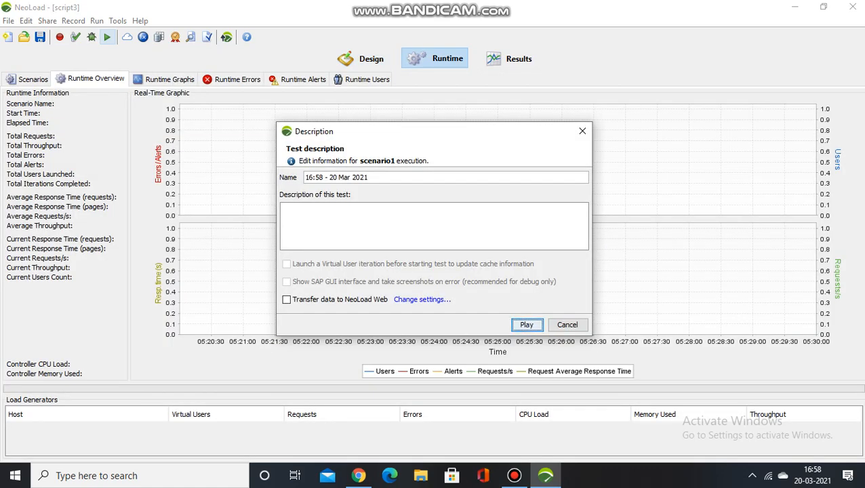
key("Return")
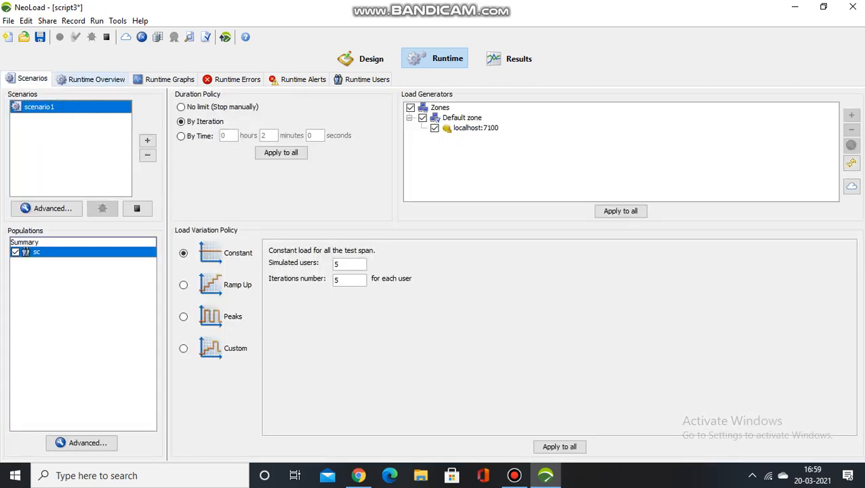
Examine the running test's graphs, errors, alerts, virtual users and overview, and recheck the scenario's load settings
left_click(97, 80)
left_click(168, 79)
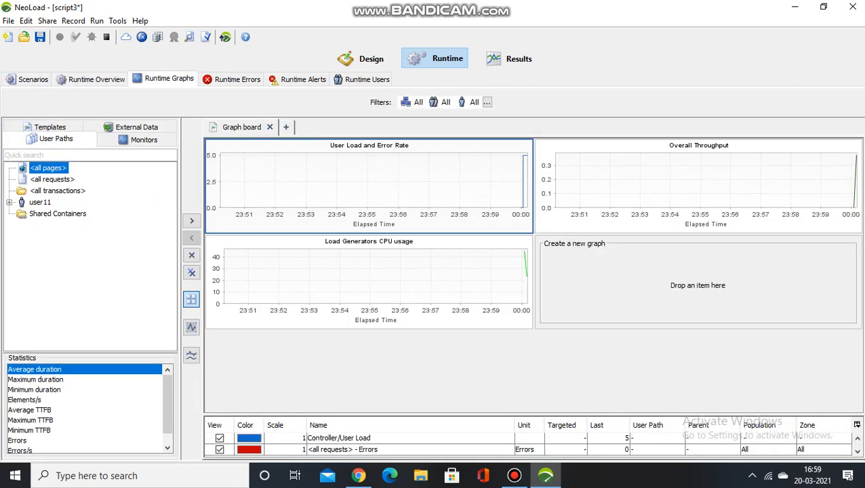
left_click(234, 80)
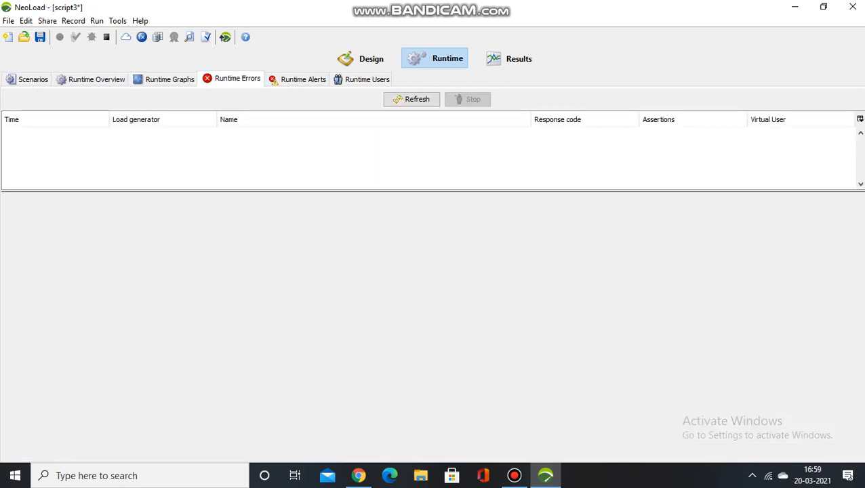
left_click(298, 79)
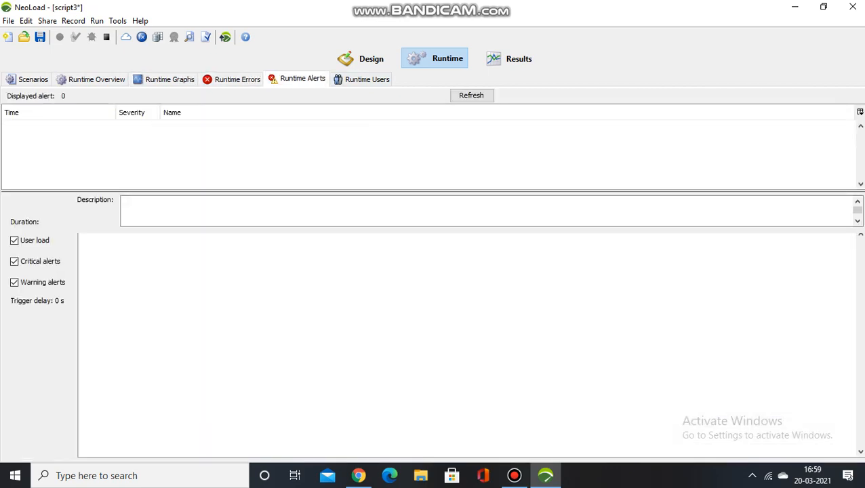
left_click(363, 80)
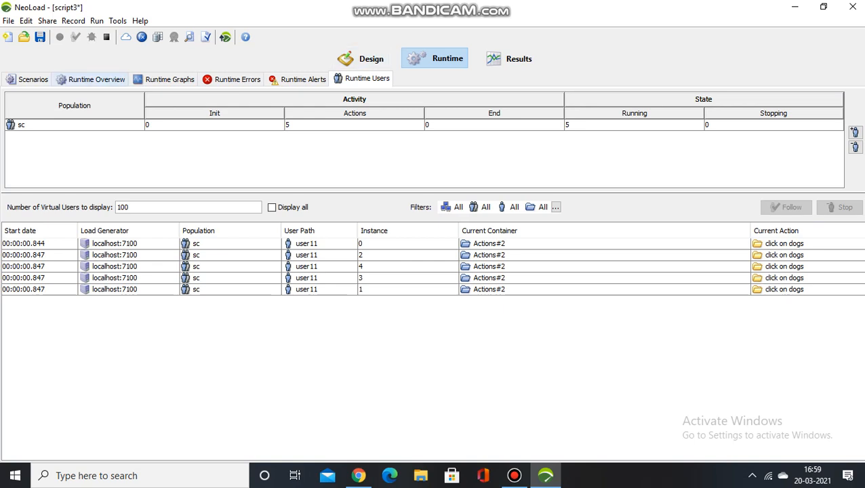
left_click(27, 78)
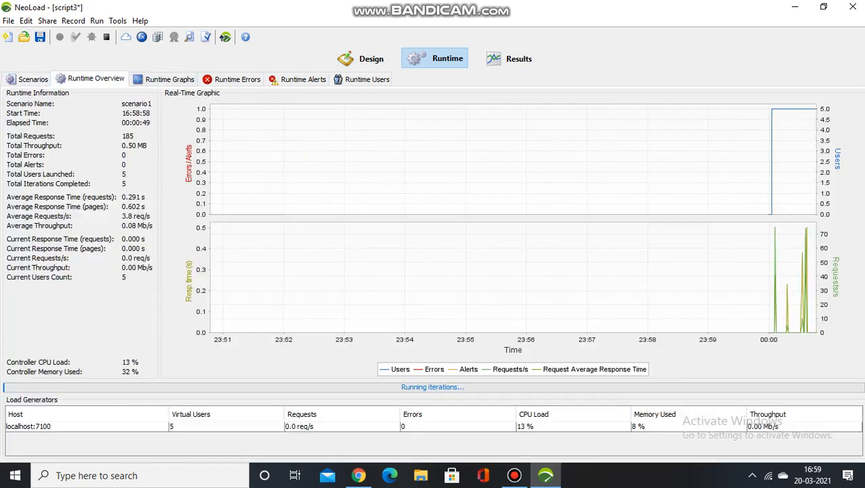
left_click(94, 78)
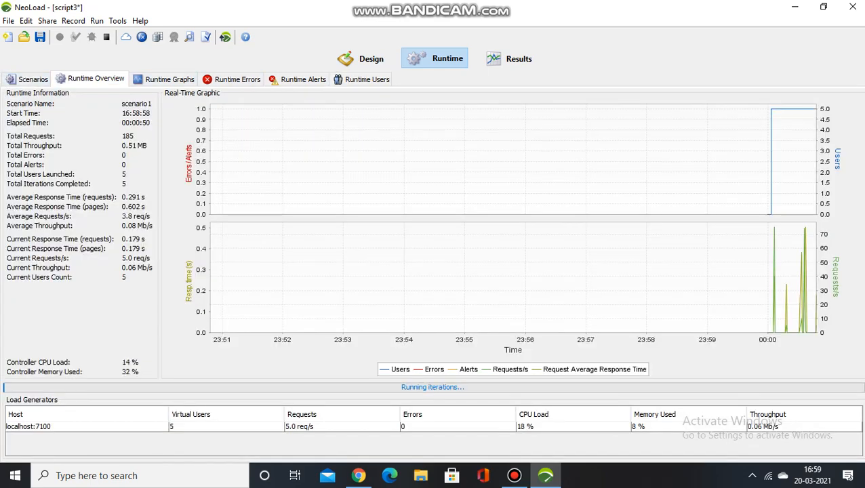
left_click(27, 79)
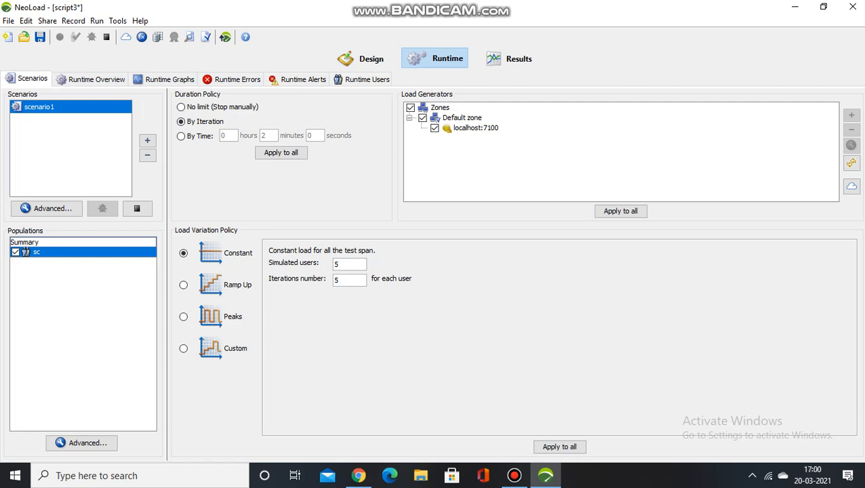
left_click(95, 79)
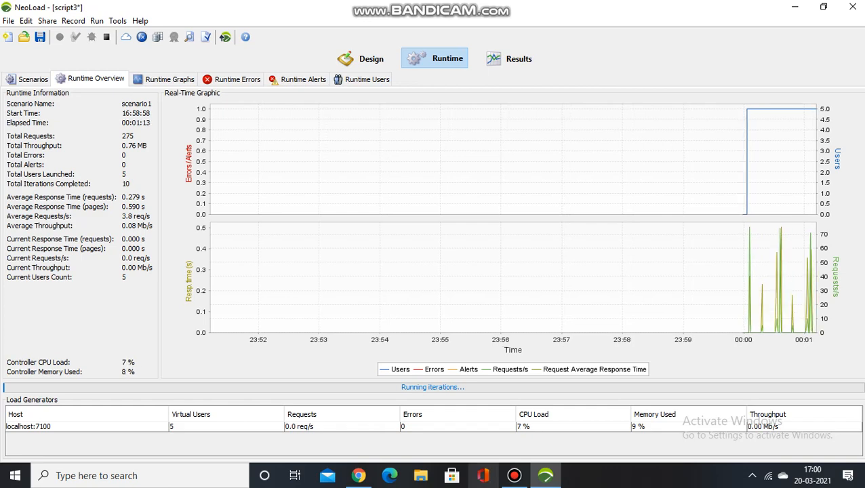
left_click(514, 475)
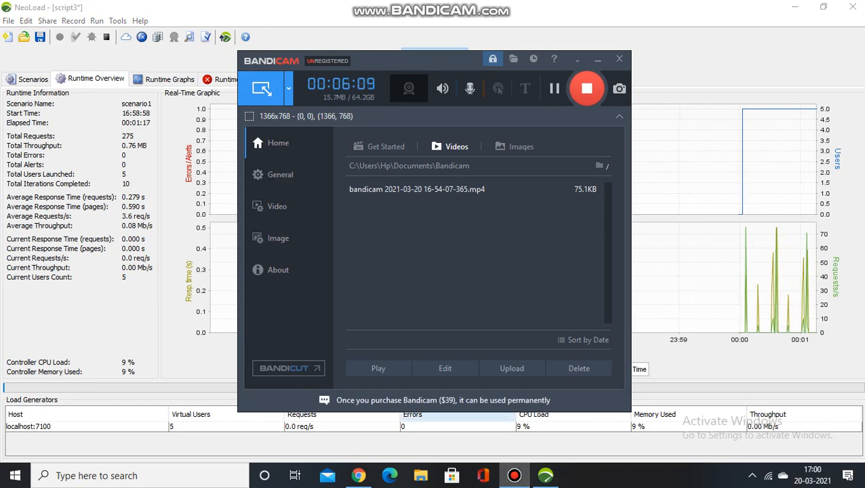
left_click(597, 59)
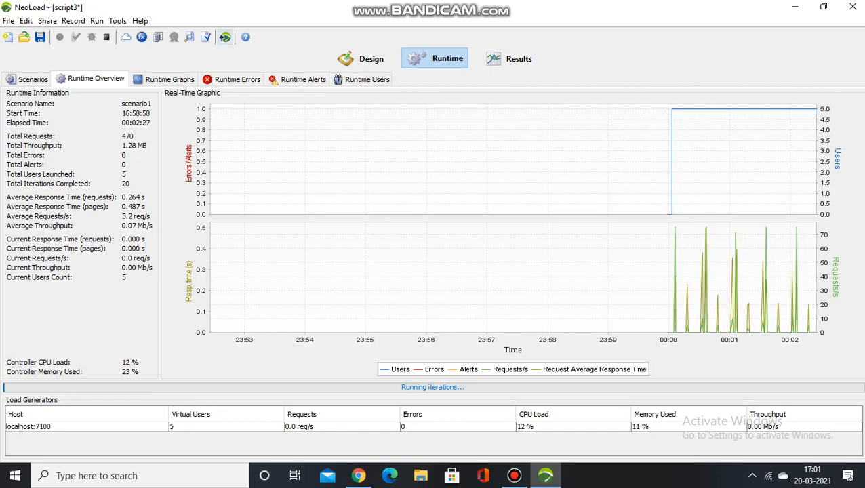
Copy all runtime graph boards to the results section once the test finishes
left_click(166, 79)
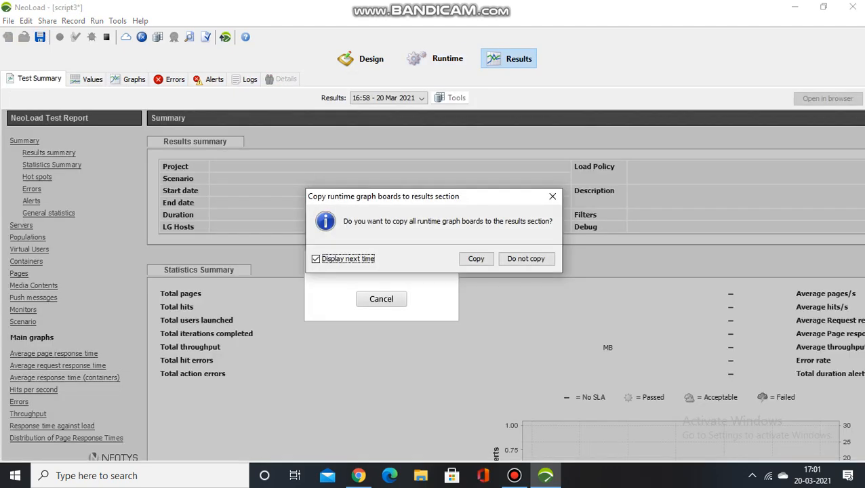
left_click(476, 259)
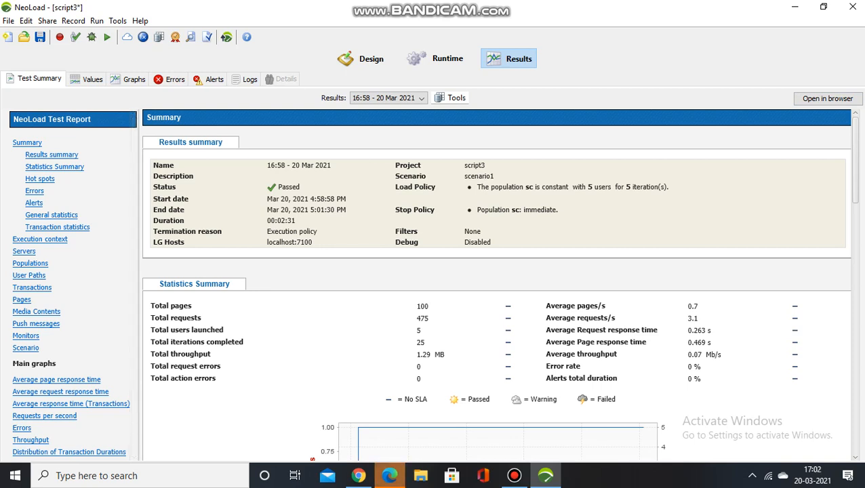
Check the load policy in the results summary, view the test report in the browser and close it
double_click(507, 187)
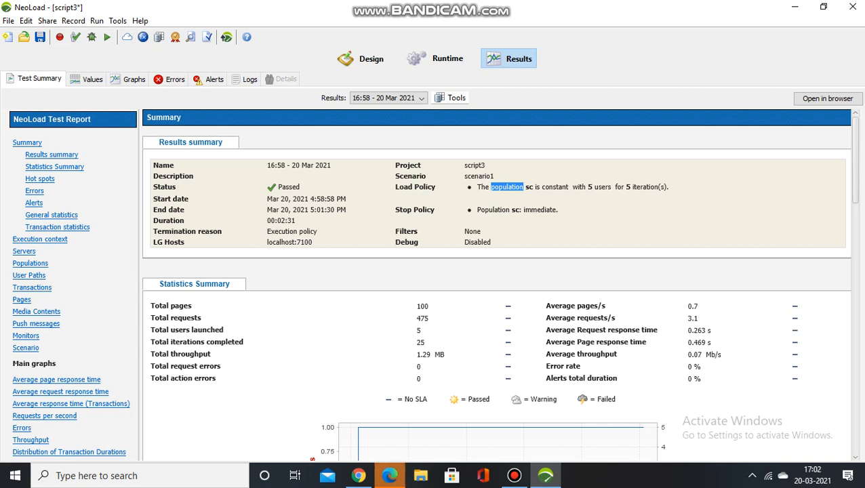
left_click(507, 187)
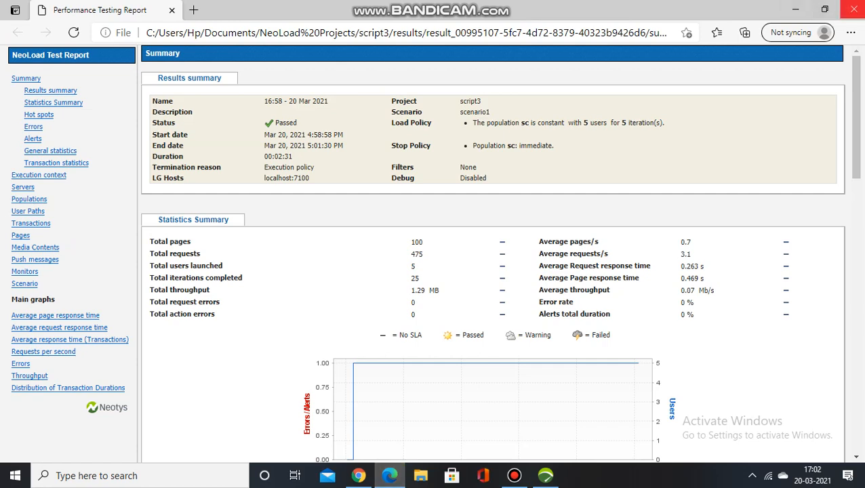
left_click(853, 9)
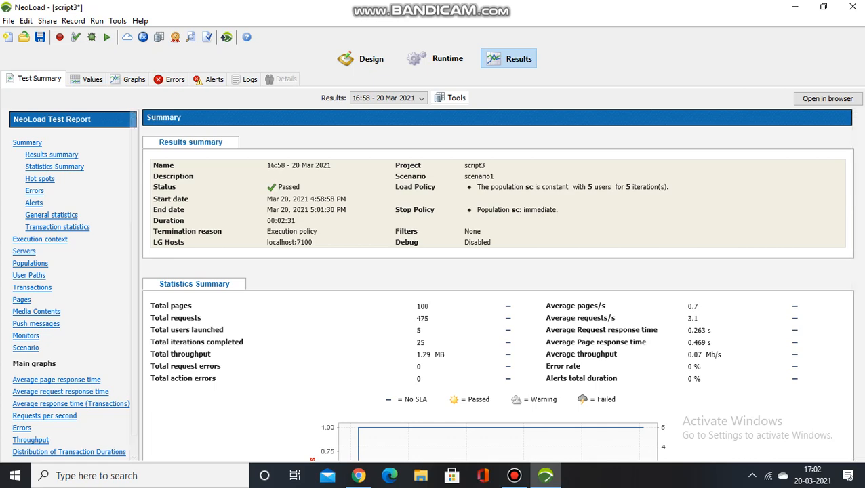
Examine the report's statistics summary, response time graph, hot spots, errors, alerts and general and transaction statistics
scroll(499, 284, "down", 1)
scroll(499, 284, "down", 5)
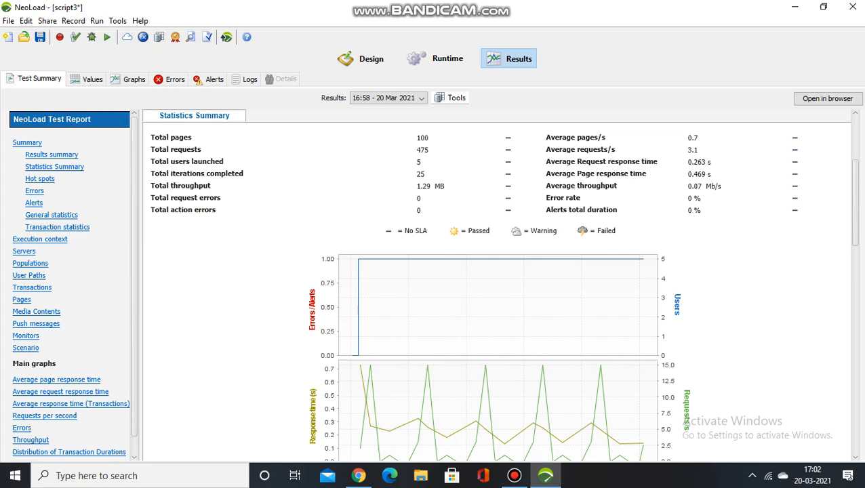
scroll(499, 284, "down", 20)
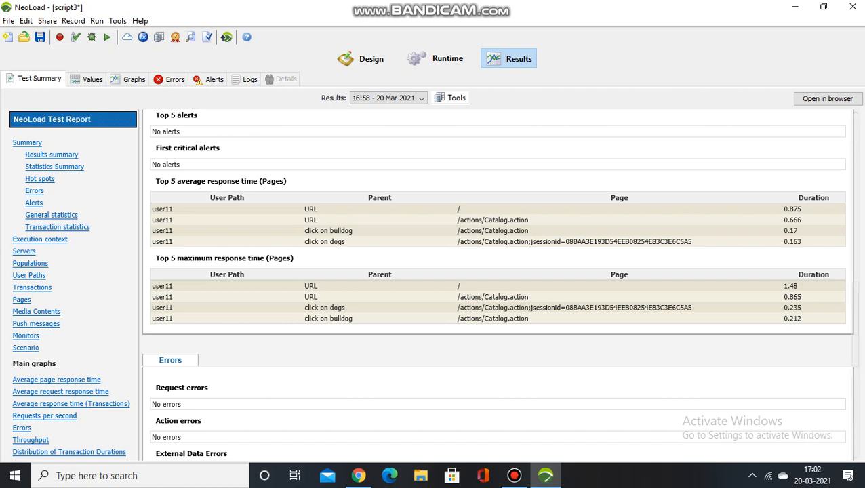
scroll(497, 284, "up", 2)
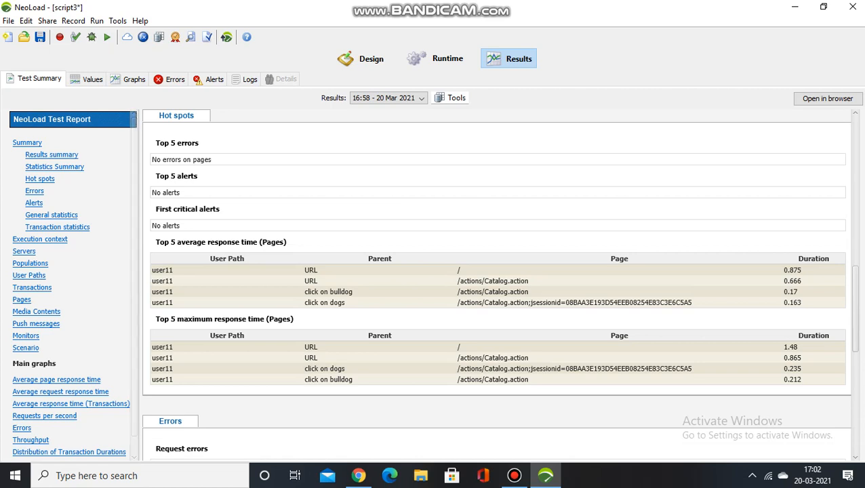
scroll(497, 285, "up", 9)
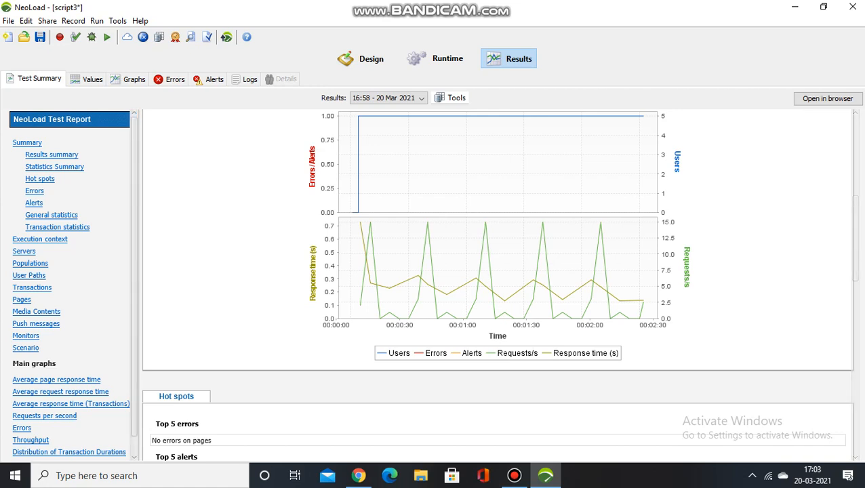
scroll(497, 285, "down", 10)
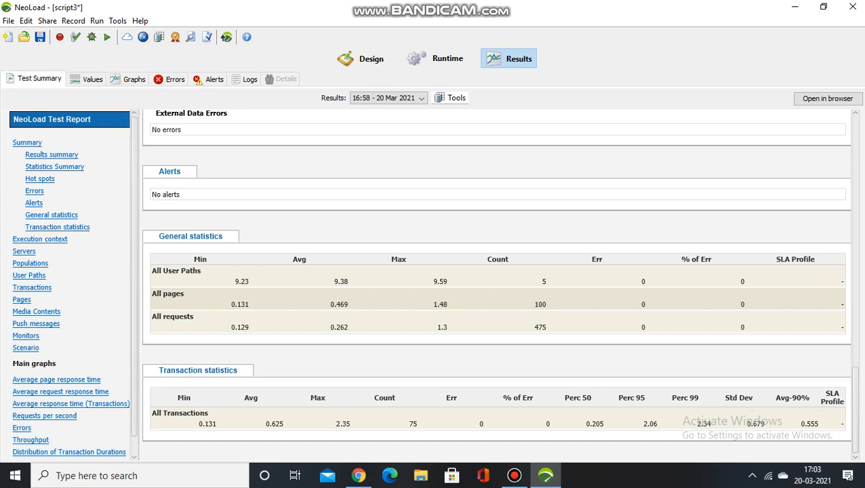
Review the report's execution context, server host and port, page timings and controller performance counters
left_click(40, 238)
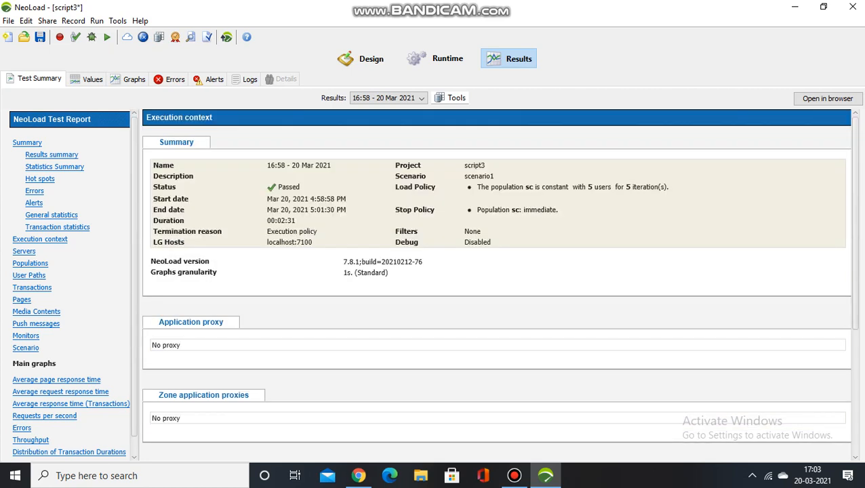
left_click(24, 251)
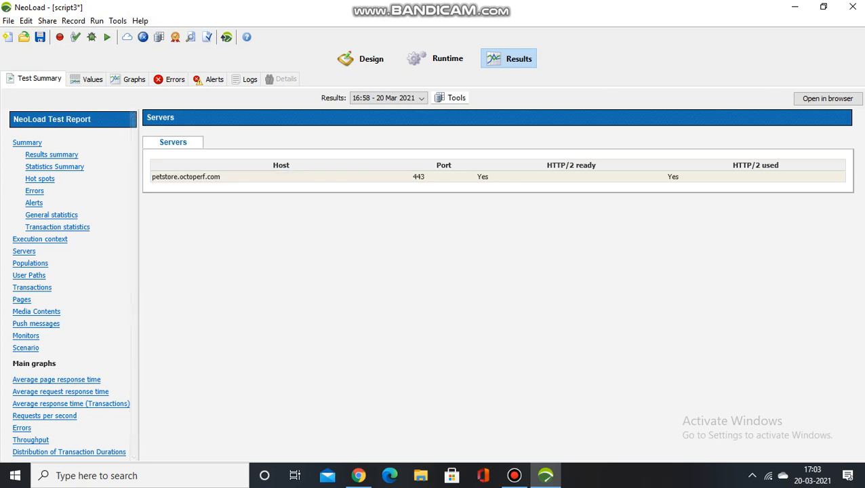
double_click(419, 176)
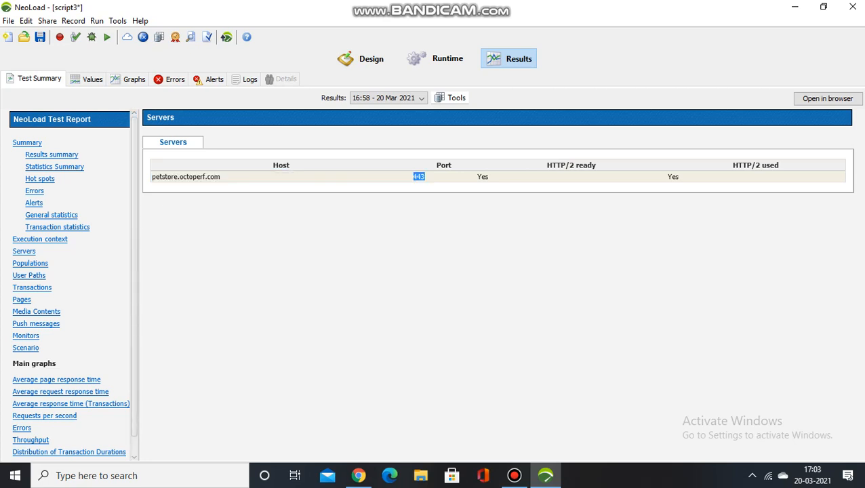
left_click(21, 299)
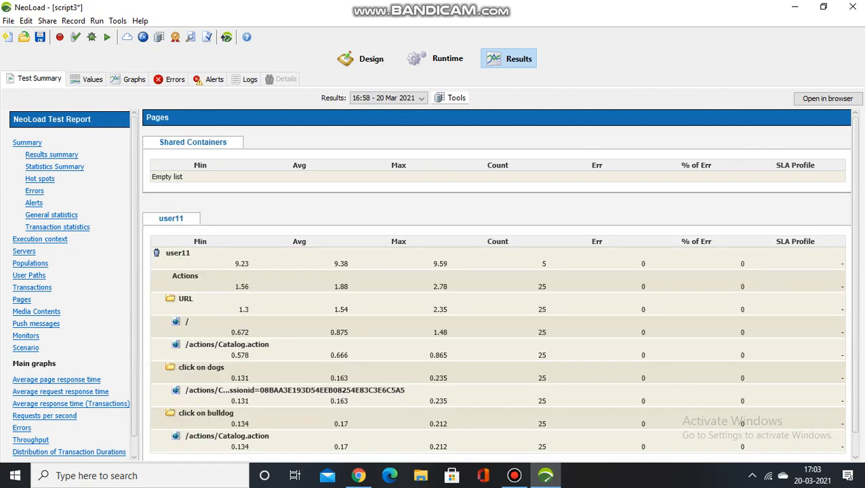
left_click(26, 336)
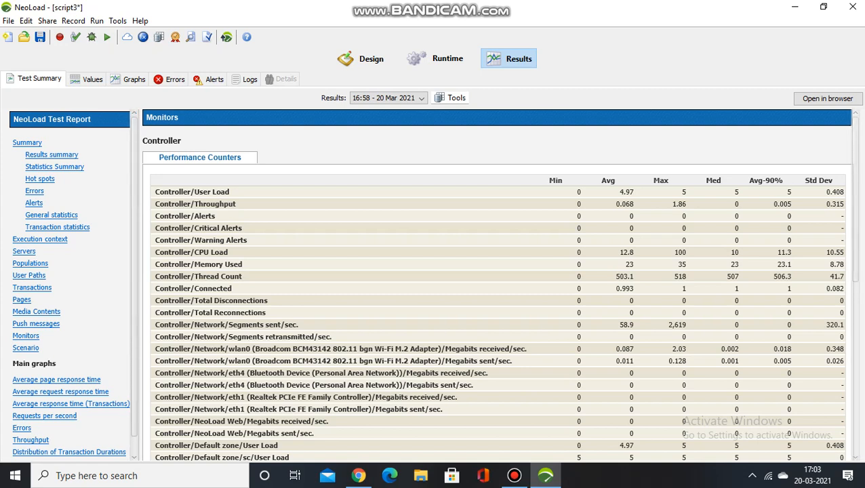
Examine the throughput, requests per second and average transaction response time graphs, and the load generator logs
left_click(31, 440)
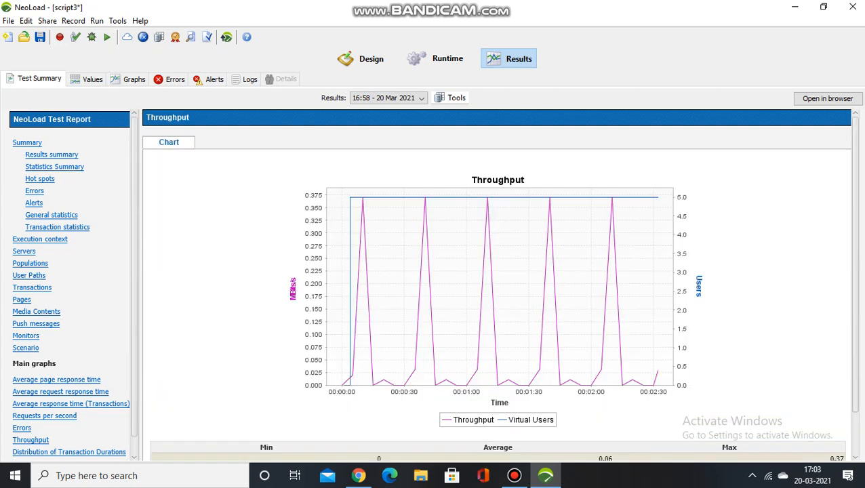
left_click(44, 416)
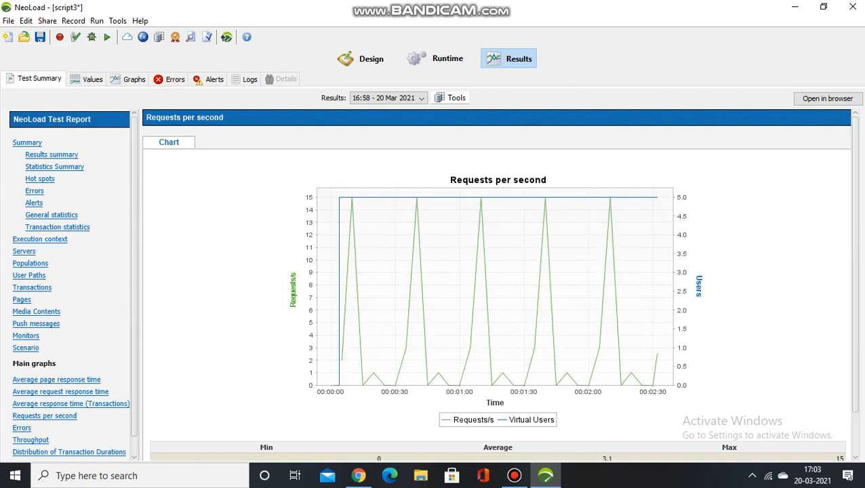
left_click(71, 403)
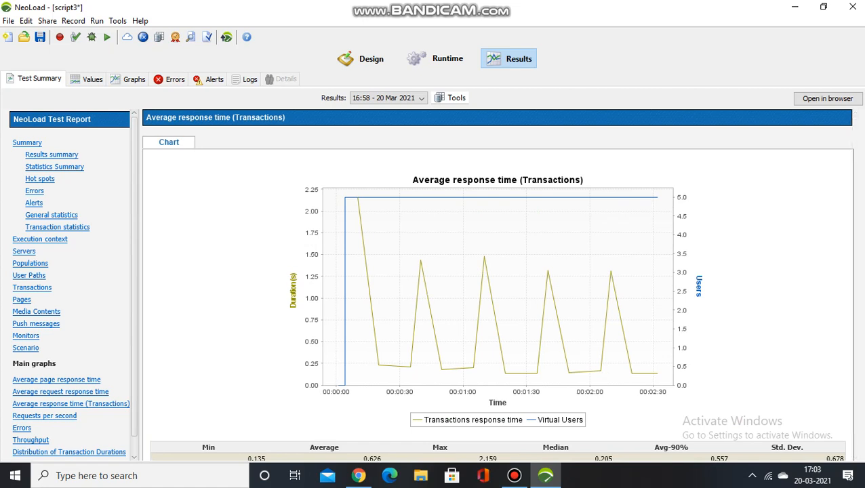
scroll(68, 285, "down", 1)
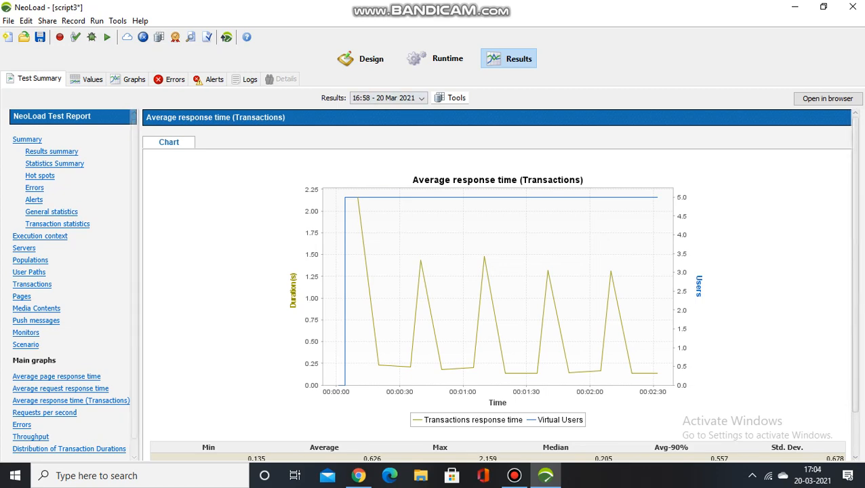
left_click(246, 79)
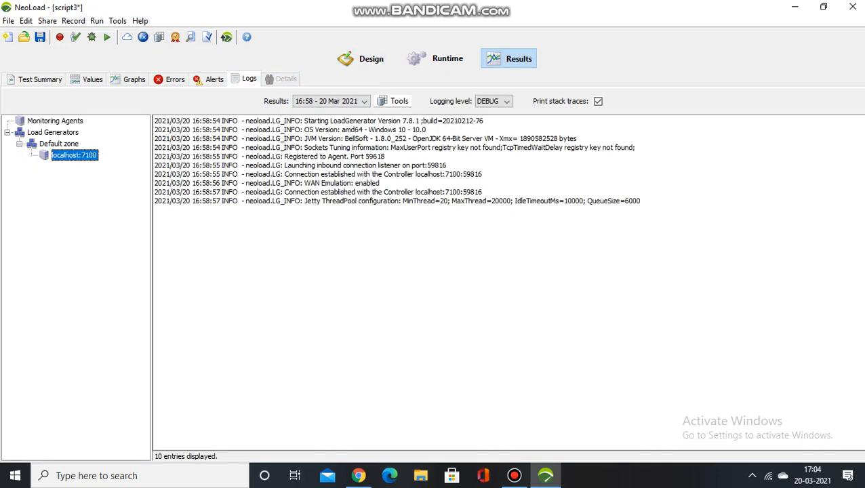